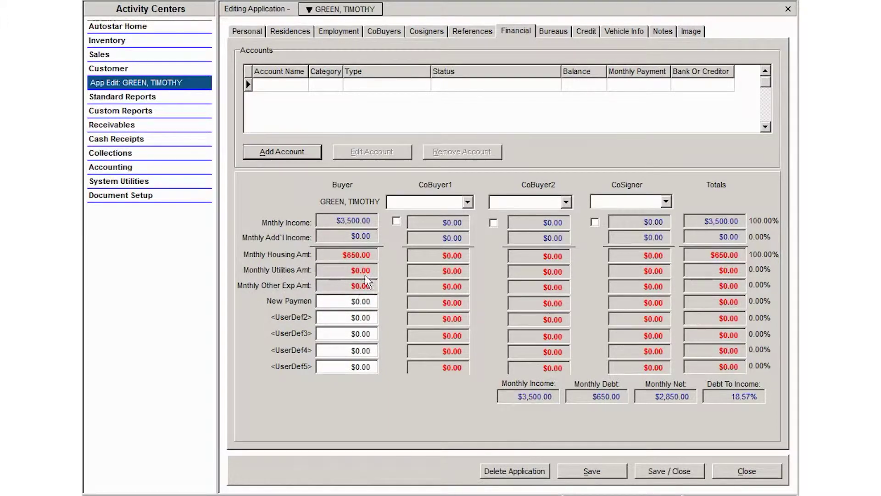
Start a new account for the buyer as a liability / expense account of type UTILITIES.
{"action": "left_click", "coordinate": [288, 151]}
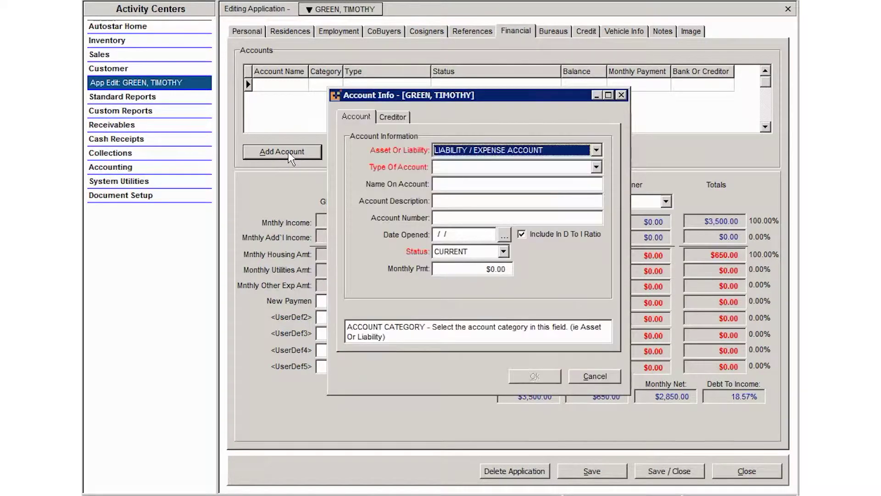
{"action": "left_click", "coordinate": [596, 150]}
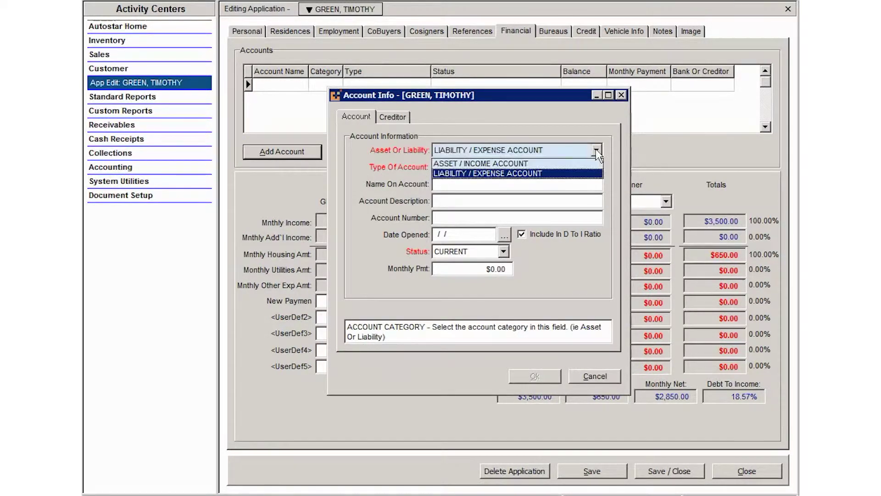
{"action": "left_click", "coordinate": [514, 173]}
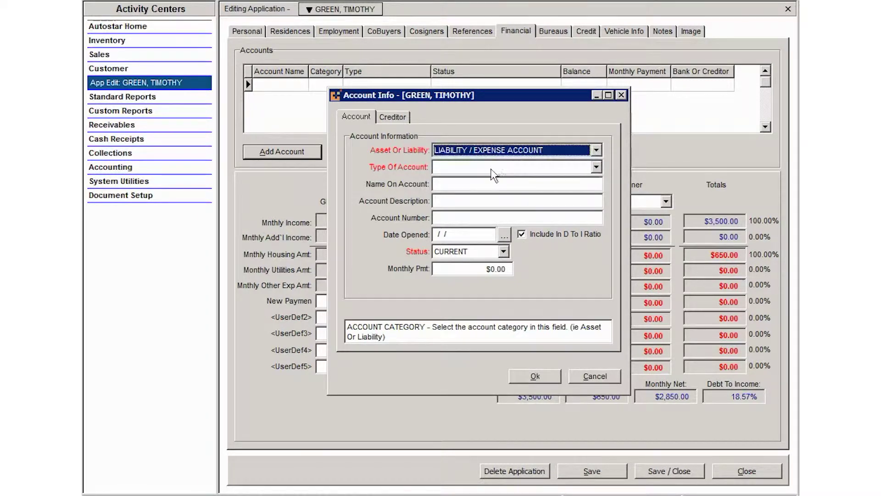
{"action": "left_click", "coordinate": [596, 167]}
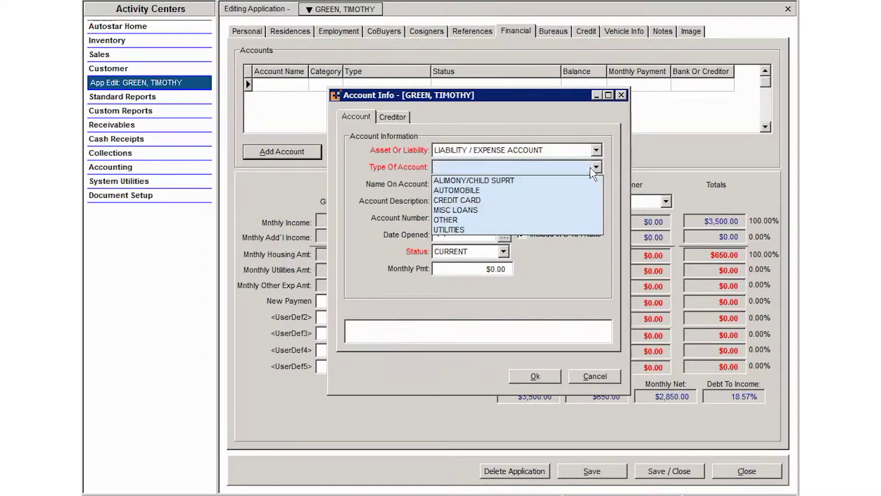
{"action": "left_click", "coordinate": [458, 229]}
Enter TXU as the name on the account and ELECTRIC as its description.
{"action": "left_click", "coordinate": [467, 185]}
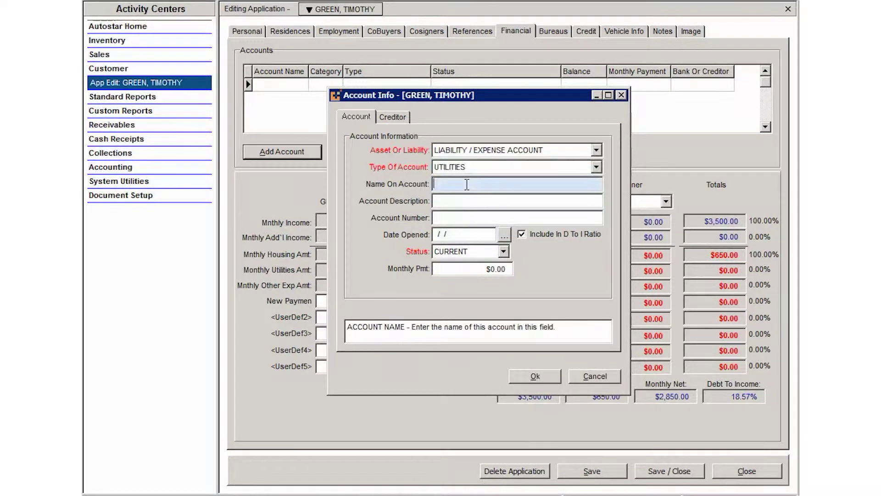
{"action": "type", "text": "TXU"}
{"action": "left_click", "coordinate": [479, 201]}
{"action": "type", "text": "ELECTRIC"}
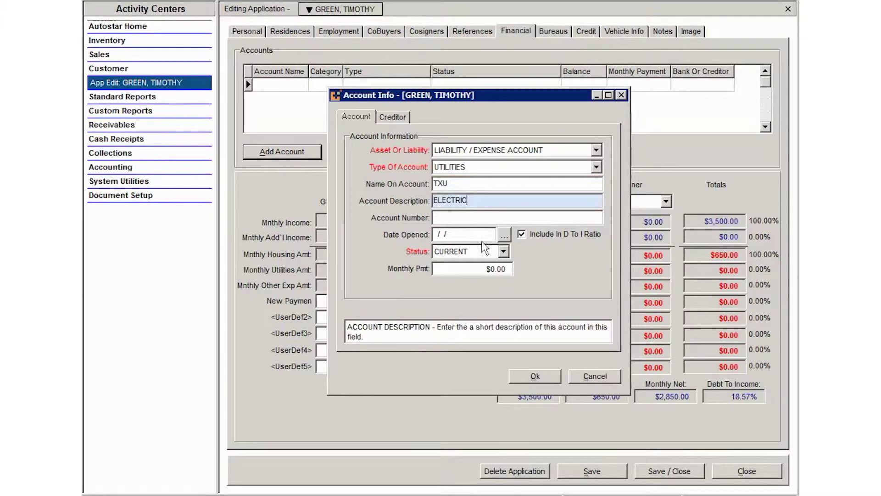
Set the TXU account's monthly payment to 250.00 and save the account.
{"action": "left_click", "coordinate": [478, 271]}
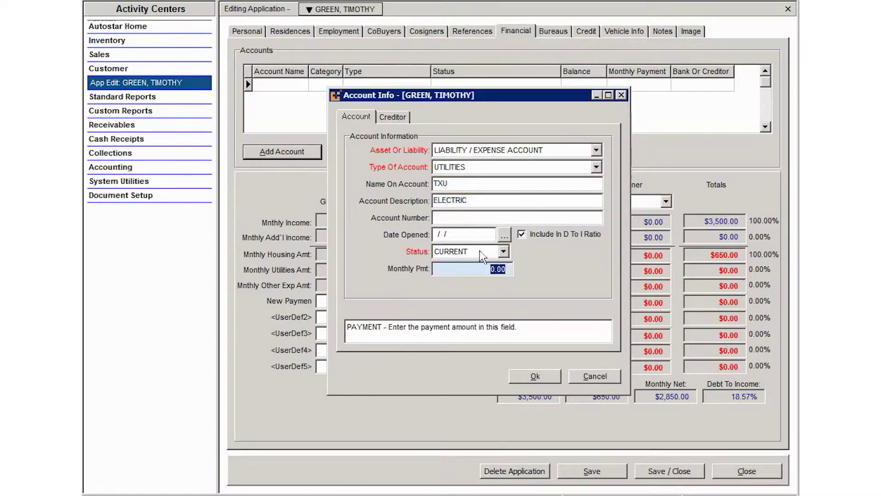
{"action": "left_click", "coordinate": [504, 251]}
{"action": "left_click", "coordinate": [503, 252]}
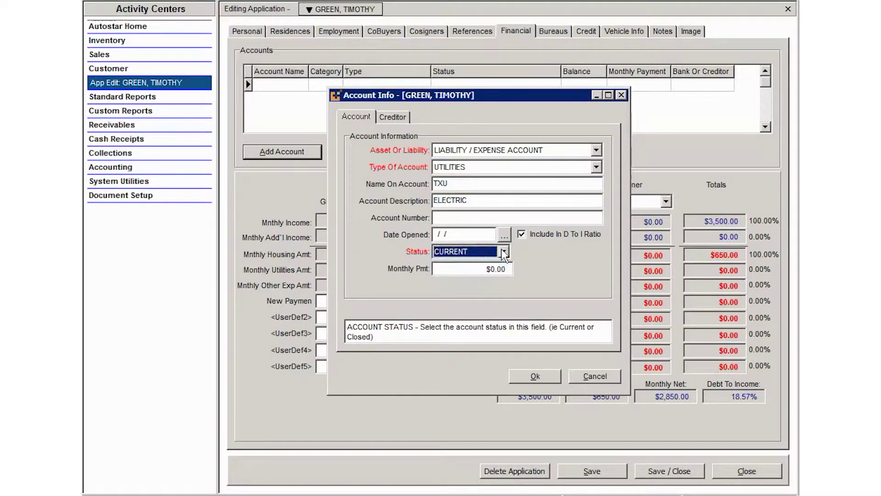
{"action": "left_click", "coordinate": [493, 269]}
{"action": "double_click", "coordinate": [492, 271]}
{"action": "type", "text": "250.00"}
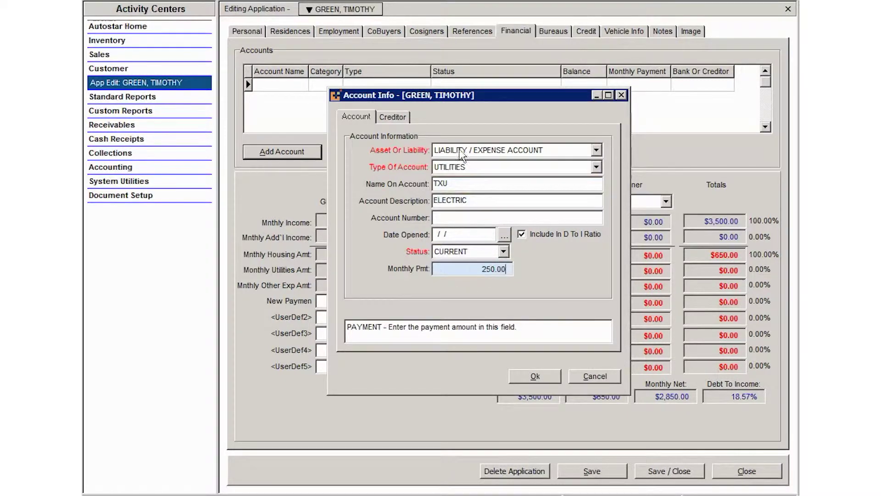
{"action": "left_click", "coordinate": [386, 115]}
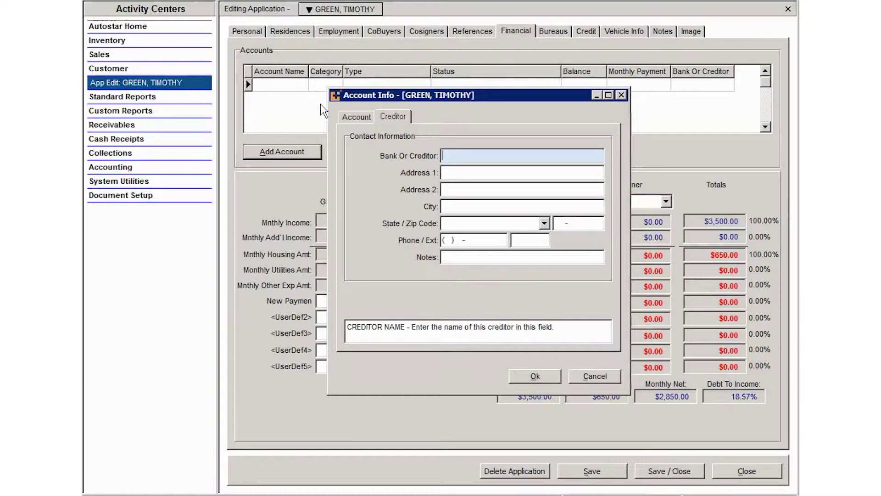
{"action": "left_click", "coordinate": [356, 117]}
{"action": "left_click", "coordinate": [532, 375]}
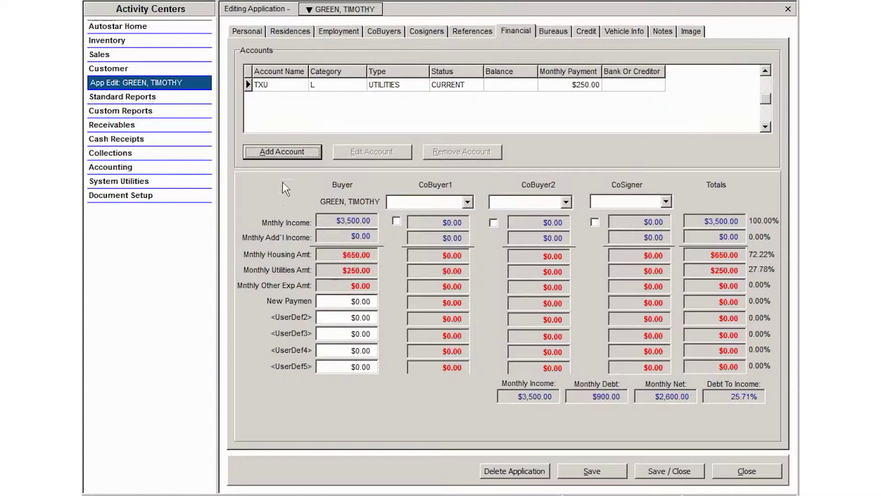
Start another liability / expense account for the buyer with the account type OTHER.
{"action": "left_click", "coordinate": [284, 152]}
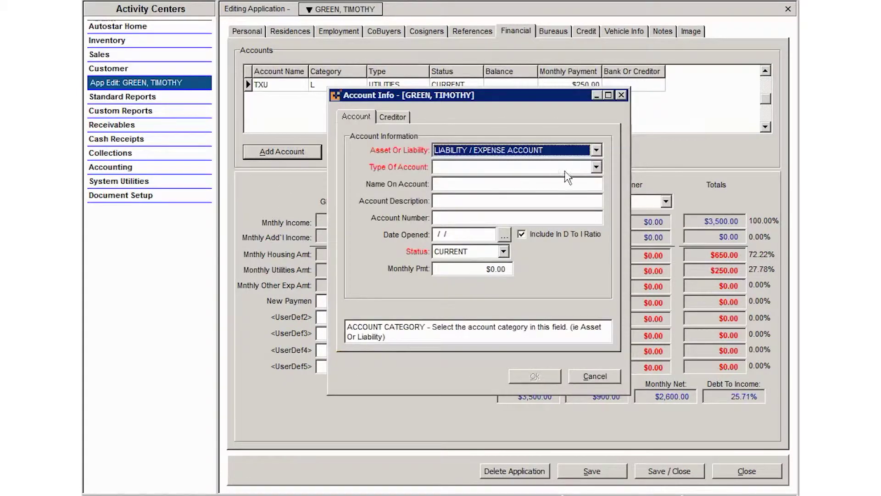
{"action": "left_click", "coordinate": [596, 167]}
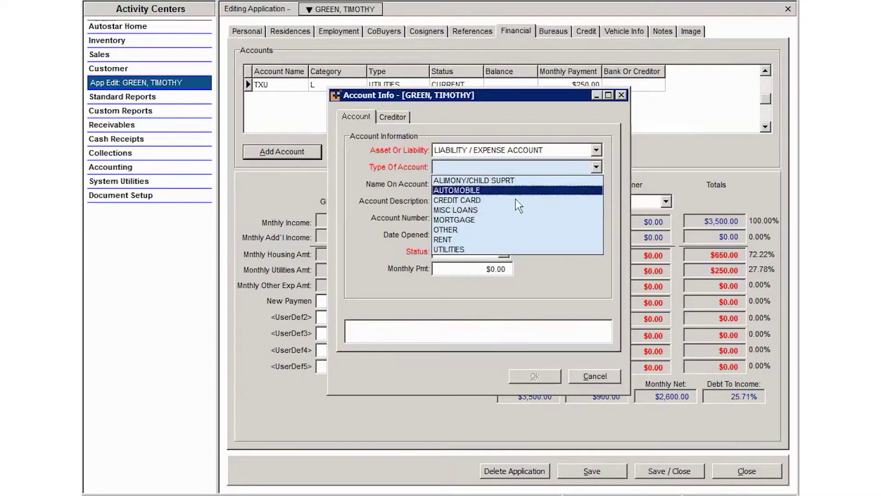
{"action": "left_click", "coordinate": [460, 231]}
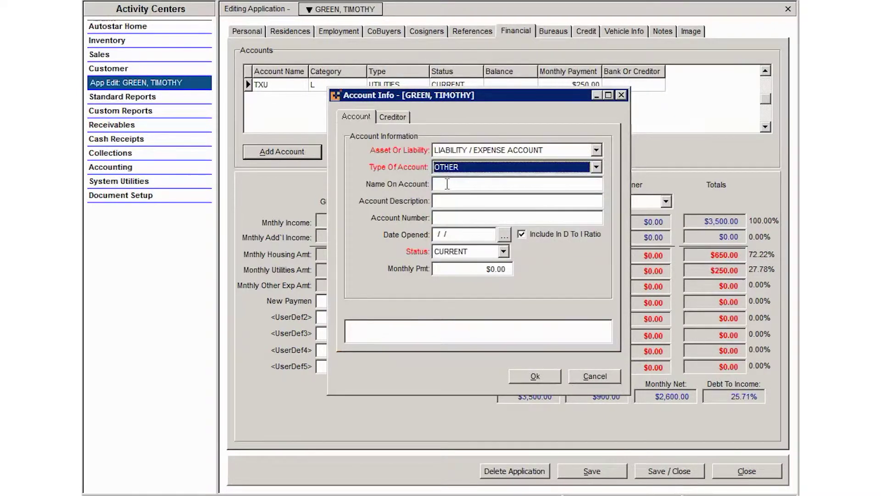
Name the new account ATMOS ENERGY and describe it as NATURAL GAS.
{"action": "left_click", "coordinate": [448, 184]}
{"action": "type", "text": "A"}
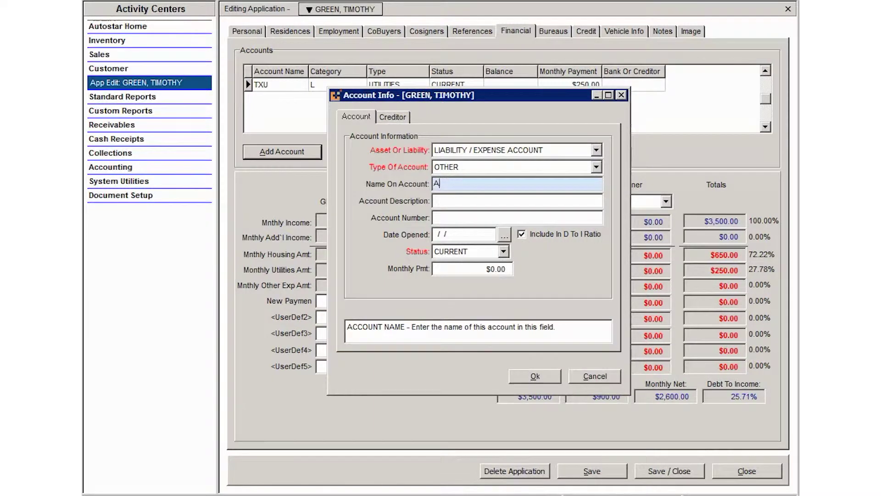
{"action": "type", "text": "TMOS ENGE"}
{"action": "key", "text": "BackSpace"}
{"action": "key", "text": "BackSpace"}
{"action": "type", "text": "ERG"}
{"action": "key", "text": "BackSpace"}
{"action": "type", "text": "GER"}
{"action": "key", "text": "BackSpace"}
{"action": "key", "text": "BackSpace"}
{"action": "type", "text": "Y"}
{"action": "left_click", "coordinate": [469, 201]}
{"action": "type", "text": "NATURAL GAS"}
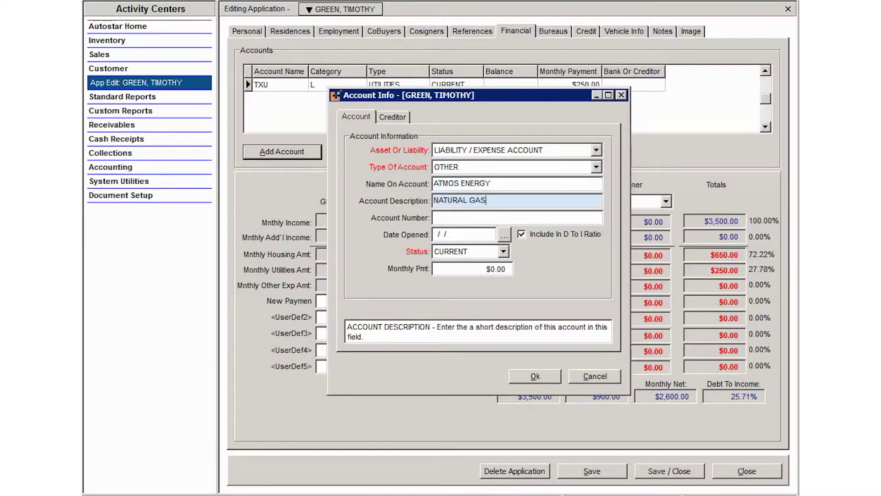
Set the ATMOS ENERGY account's monthly payment to 175.00 and save the account.
{"action": "left_click", "coordinate": [472, 270]}
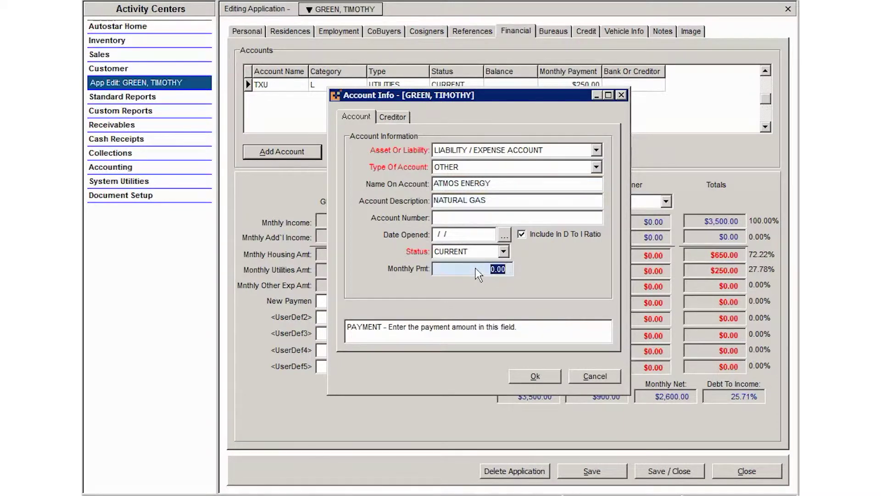
{"action": "type", "text": "175.00"}
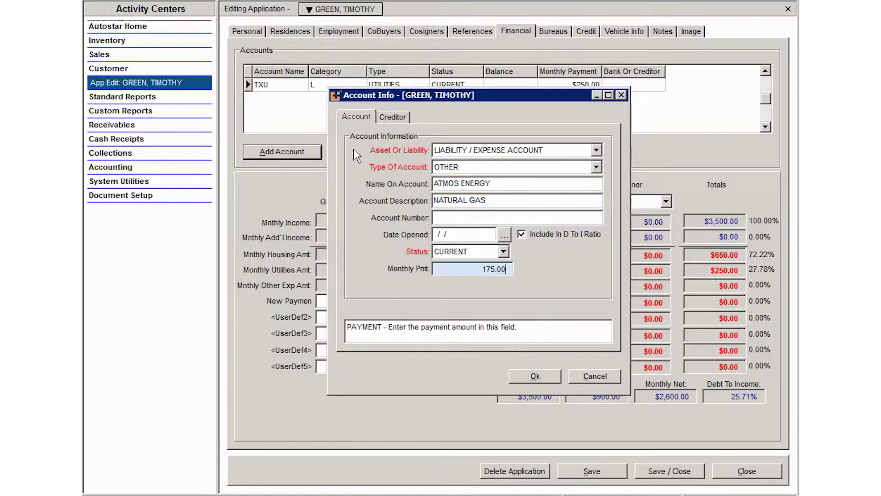
{"action": "left_click", "coordinate": [528, 374]}
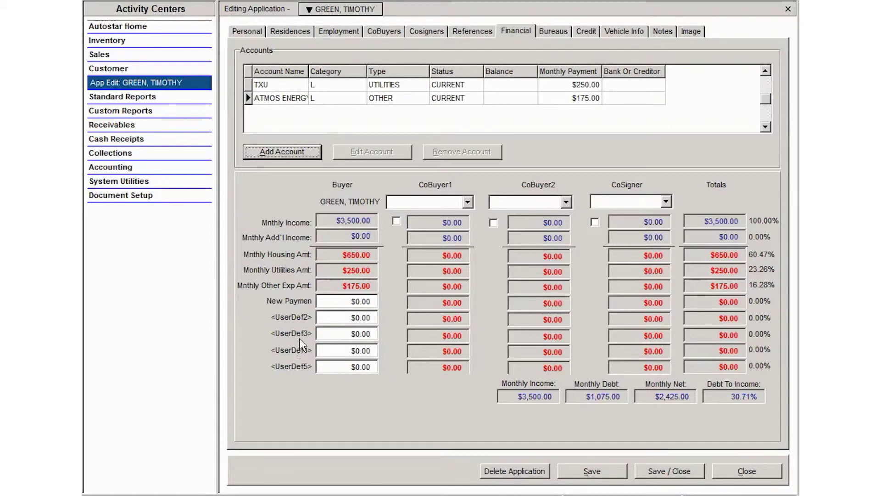
Add an ALIMONY/CHILD SUPRT liability account with a monthly payment of 700 to the buyer's accounts.
{"action": "left_click", "coordinate": [289, 152]}
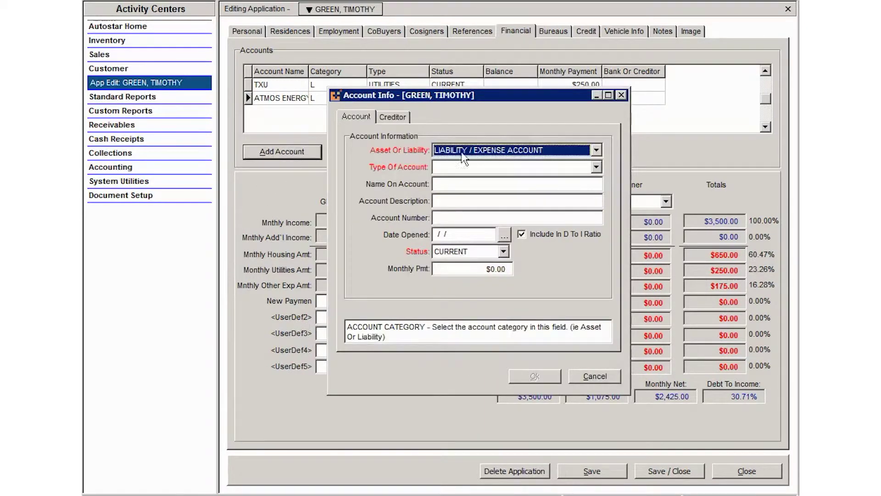
{"action": "left_click", "coordinate": [596, 167]}
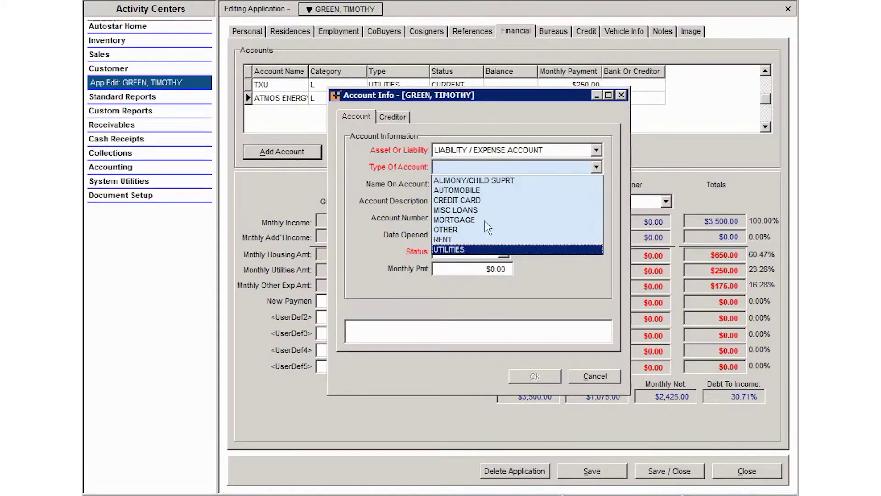
{"action": "left_click", "coordinate": [492, 181]}
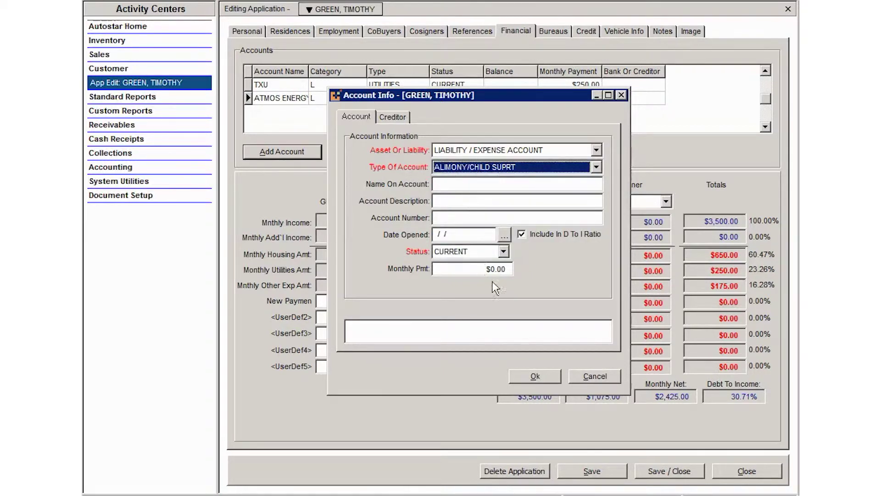
{"action": "left_click", "coordinate": [480, 271]}
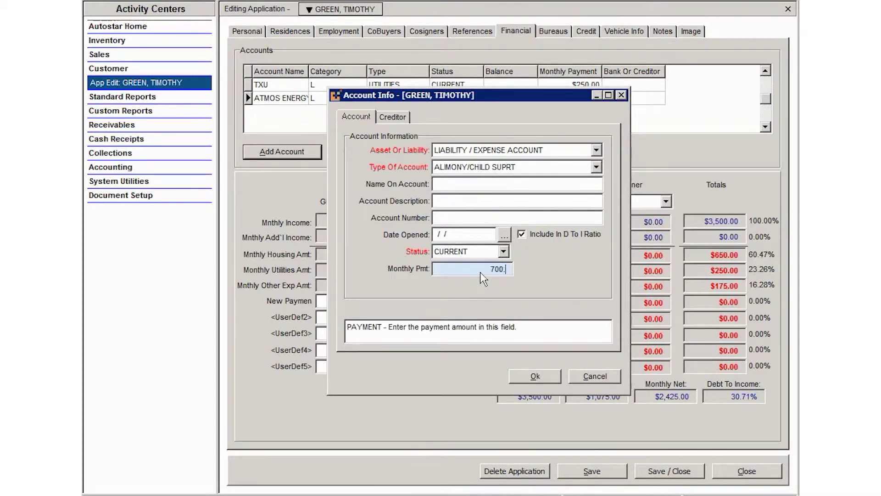
{"action": "left_click", "coordinate": [534, 379]}
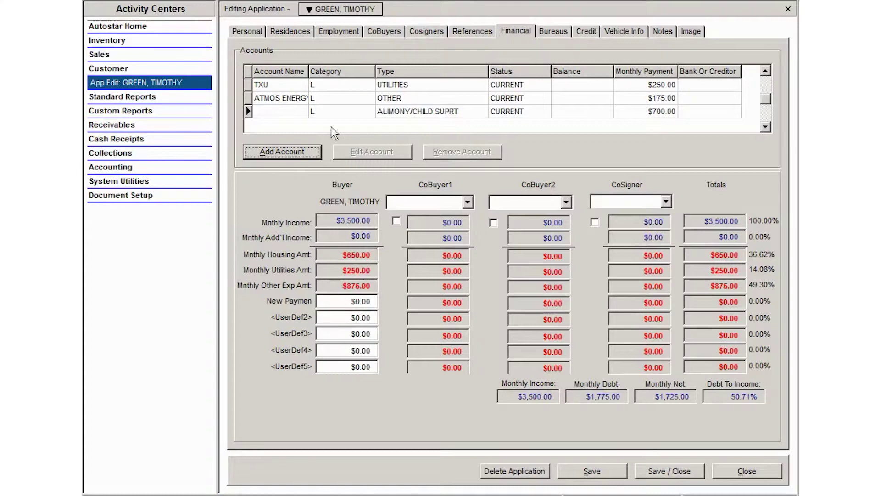
{"action": "left_click", "coordinate": [303, 153]}
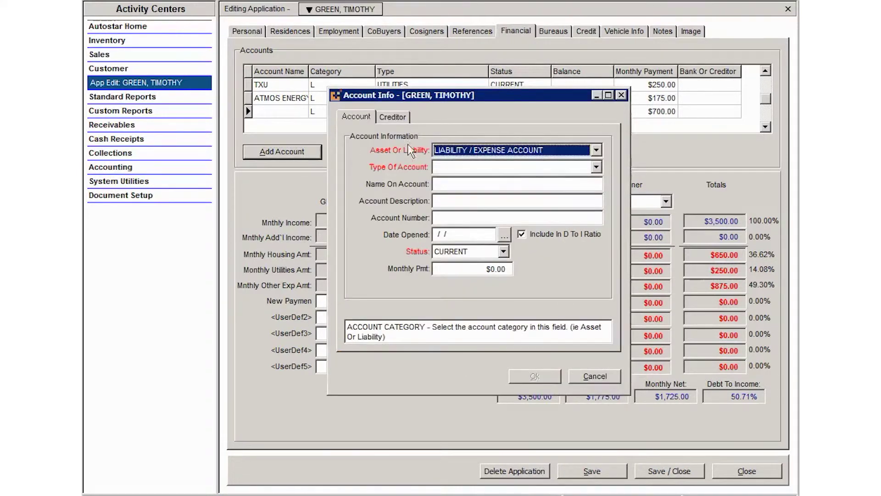
{"action": "left_click", "coordinate": [596, 149]}
{"action": "left_click", "coordinate": [461, 163]}
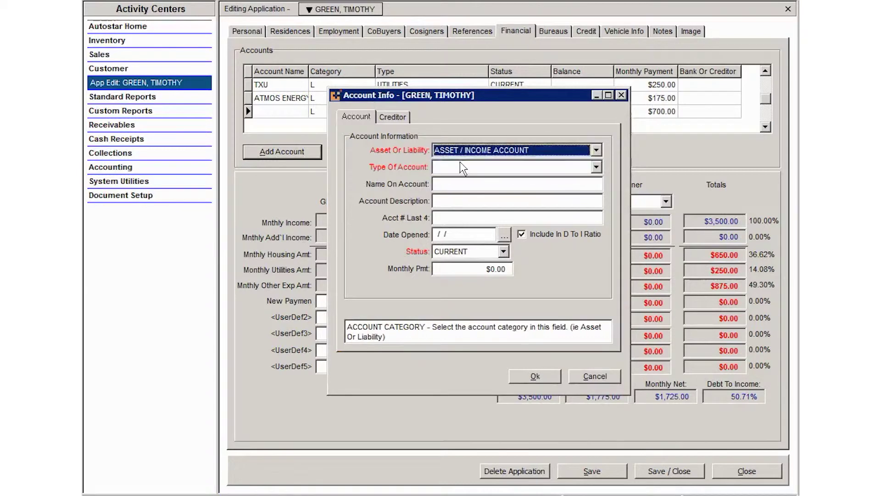
{"action": "left_click", "coordinate": [596, 168]}
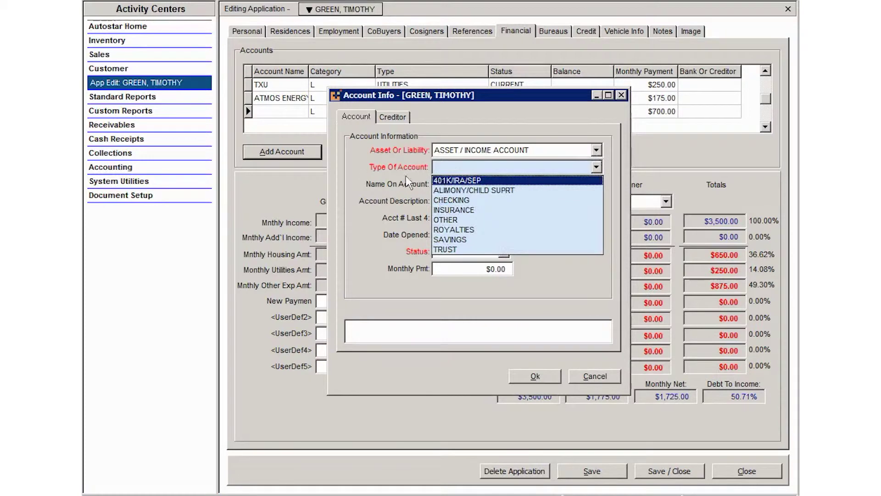
{"action": "left_click", "coordinate": [517, 375]}
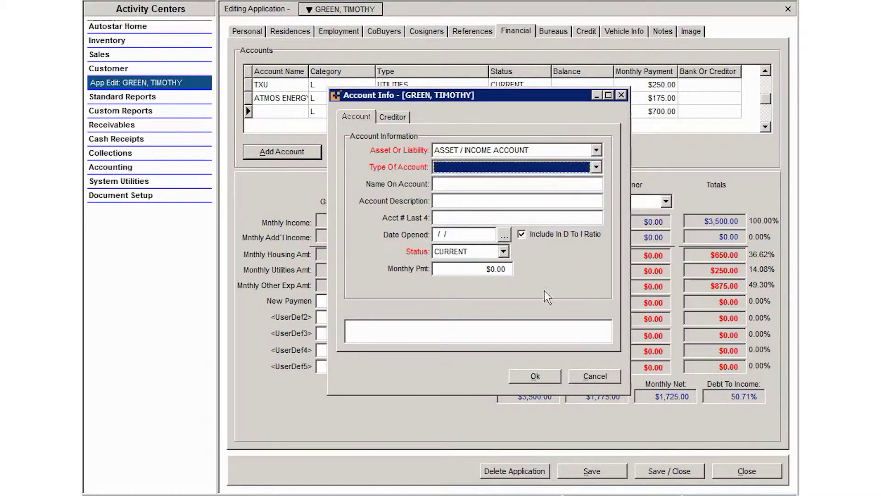
{"action": "left_click", "coordinate": [595, 378]}
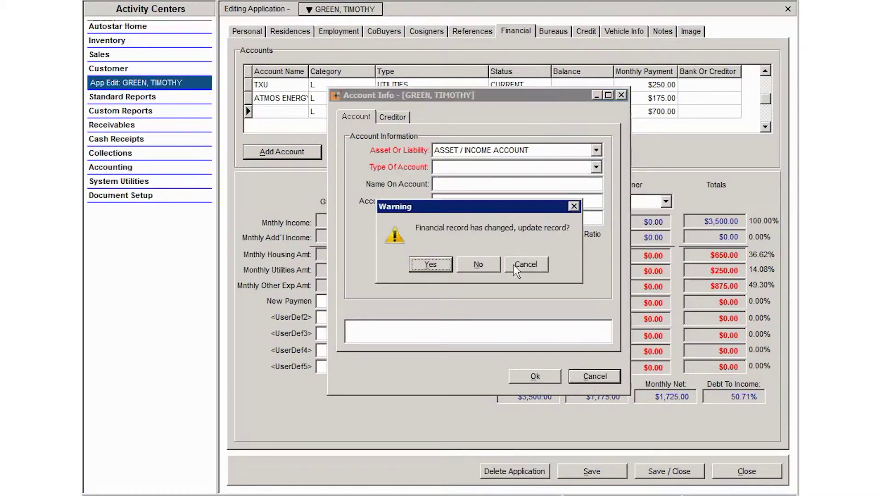
{"action": "left_click", "coordinate": [473, 268]}
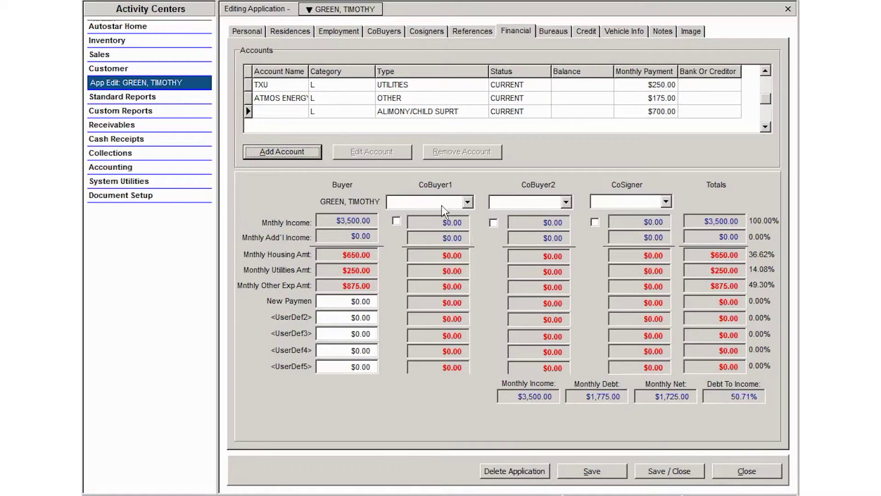
Choose the available co-buyer as CoBuyer1 and include that person's figures in the application totals.
{"action": "left_click", "coordinate": [465, 205]}
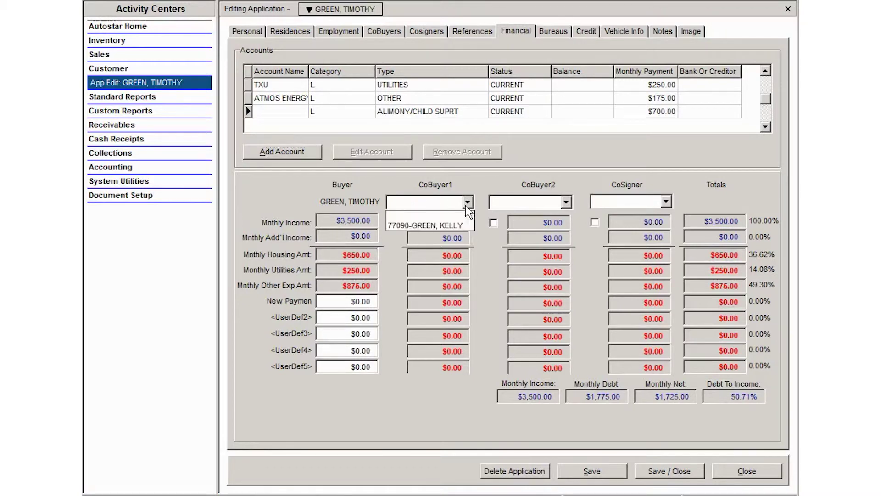
{"action": "left_click", "coordinate": [415, 225]}
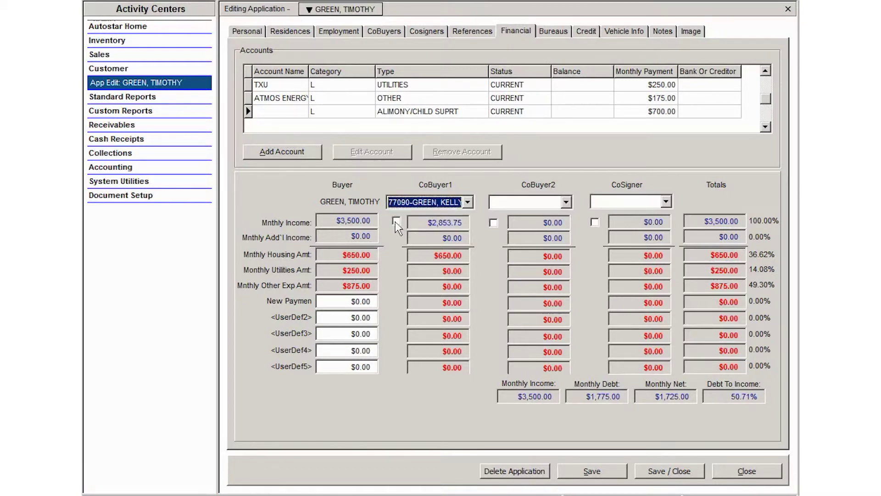
{"action": "left_click", "coordinate": [396, 222]}
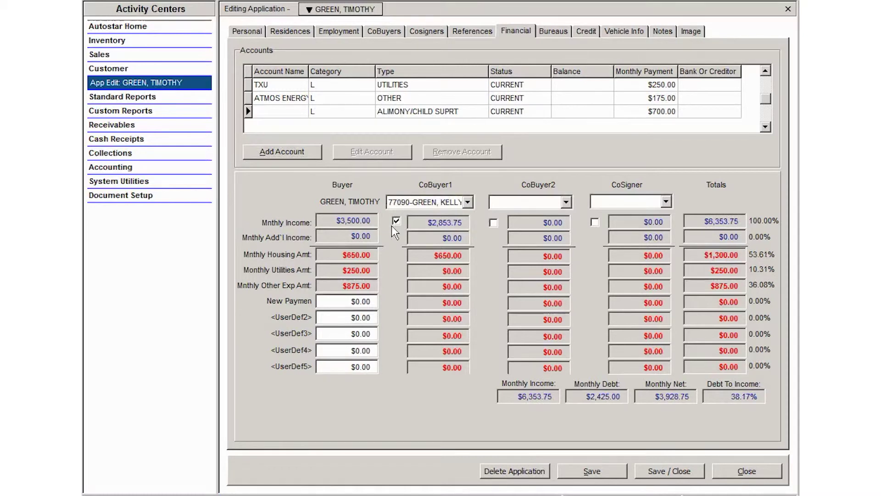